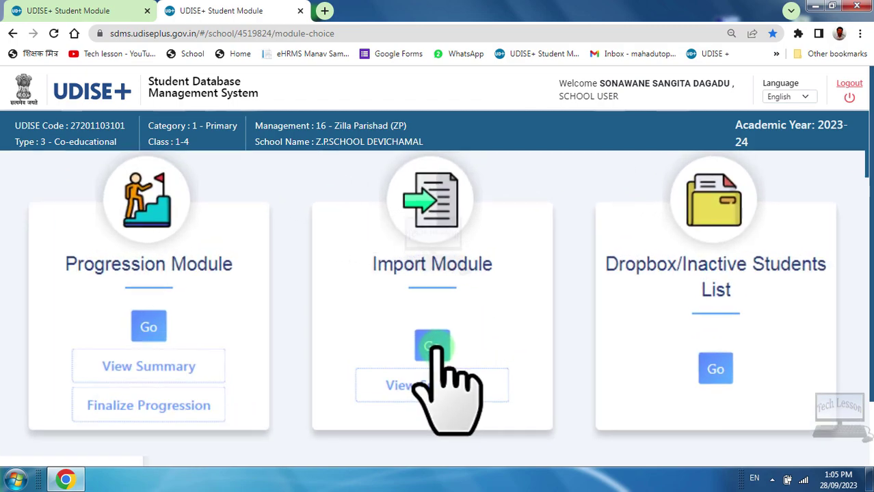
# Step: Open the Import Module and start the national code lookup for a student
pyautogui.click(425, 350)
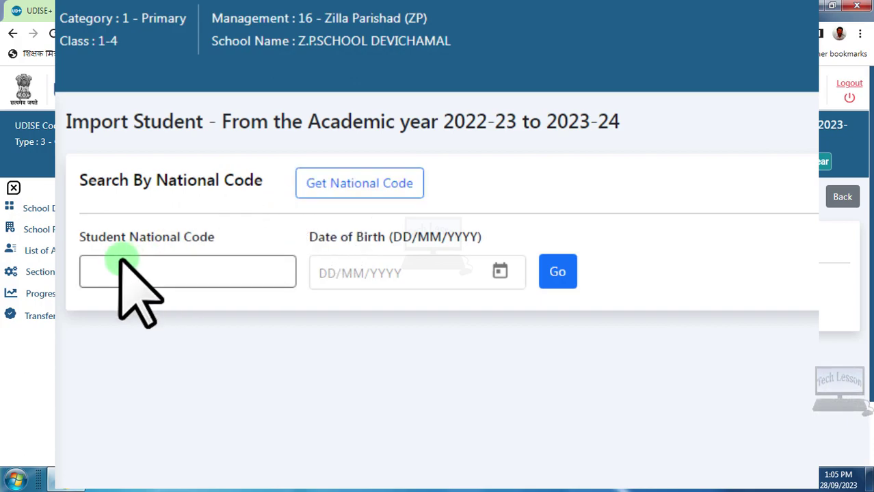
pyautogui.click(340, 260)
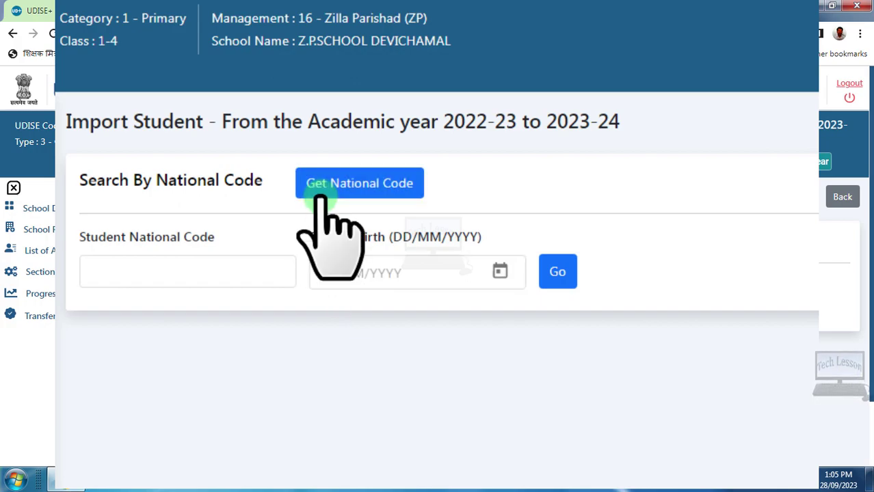
pyautogui.click(368, 183)
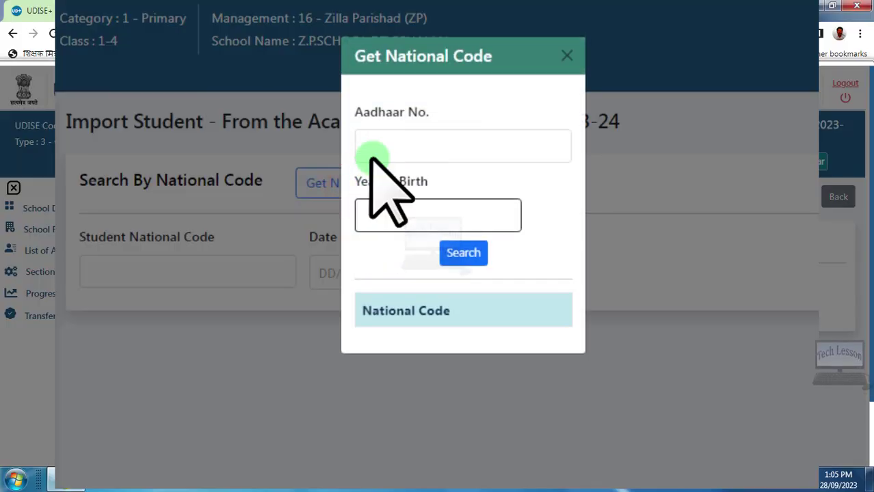
# Step: Search for the student's national code using the Aadhaar number and year of birth
pyautogui.click(377, 146)
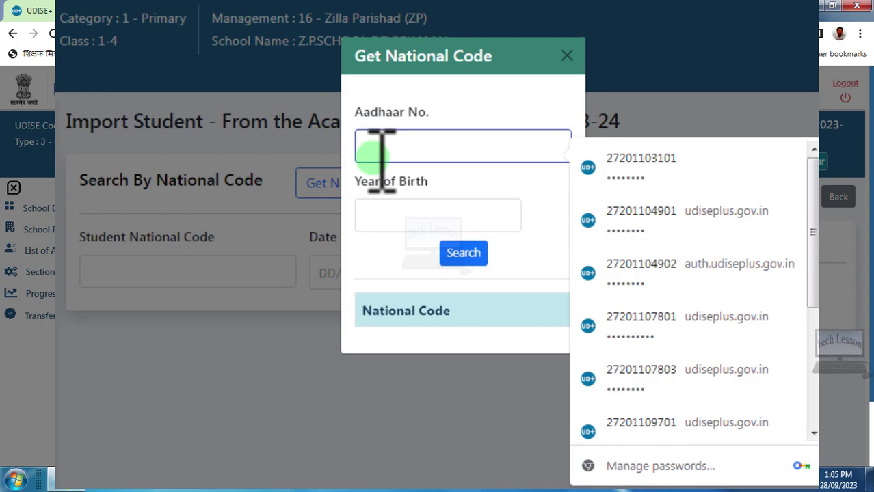
pyautogui.hotkey('ctrl', 'v')
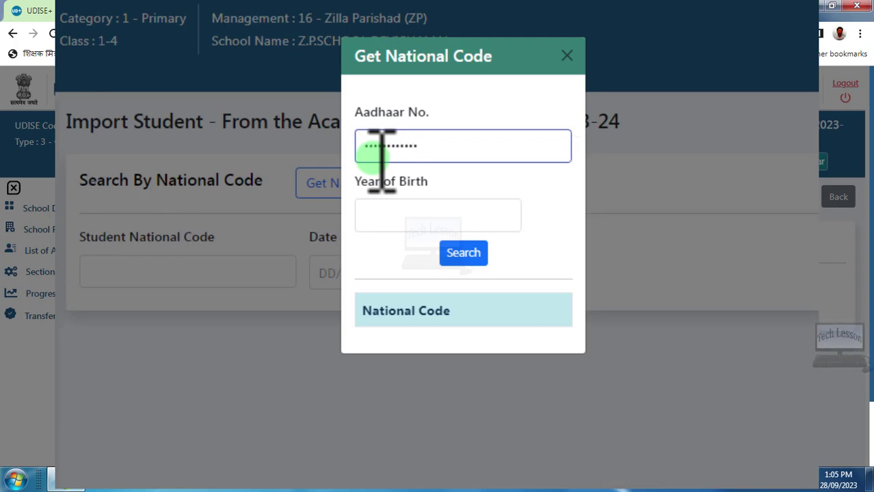
pyautogui.click(390, 219)
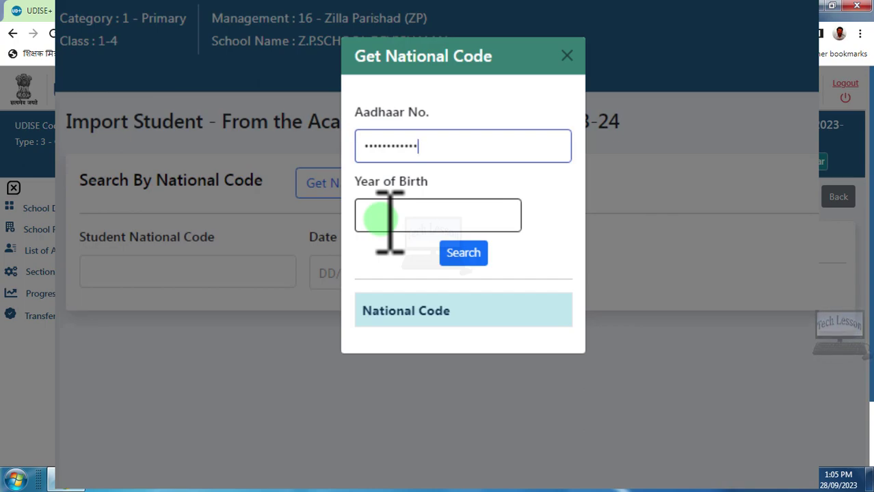
pyautogui.click(380, 218)
pyautogui.write('2')
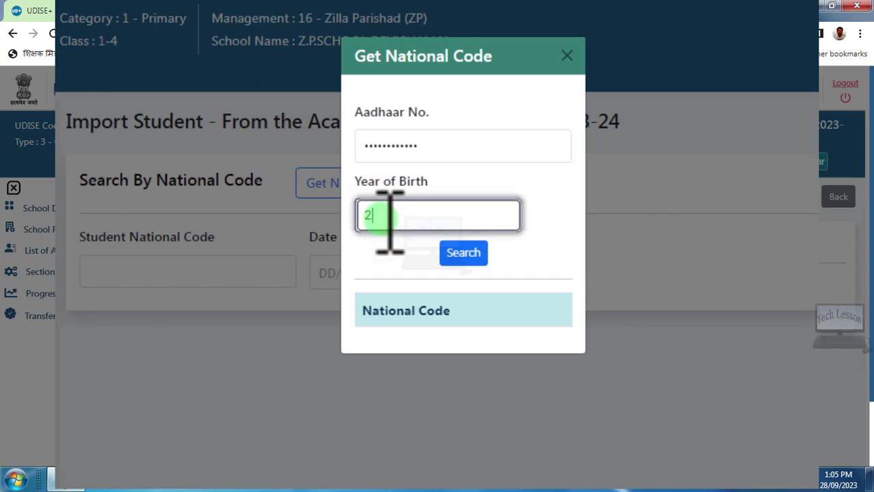
pyautogui.write('015')
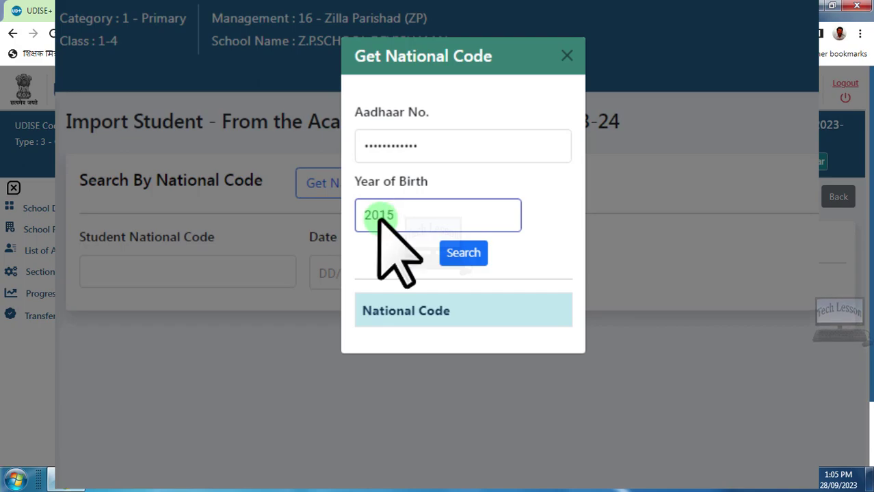
pyautogui.click(459, 254)
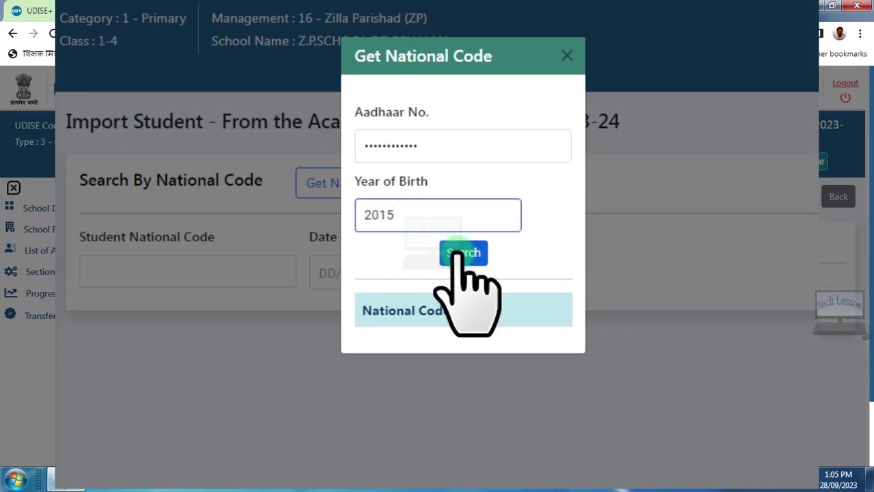
pyautogui.click(458, 254)
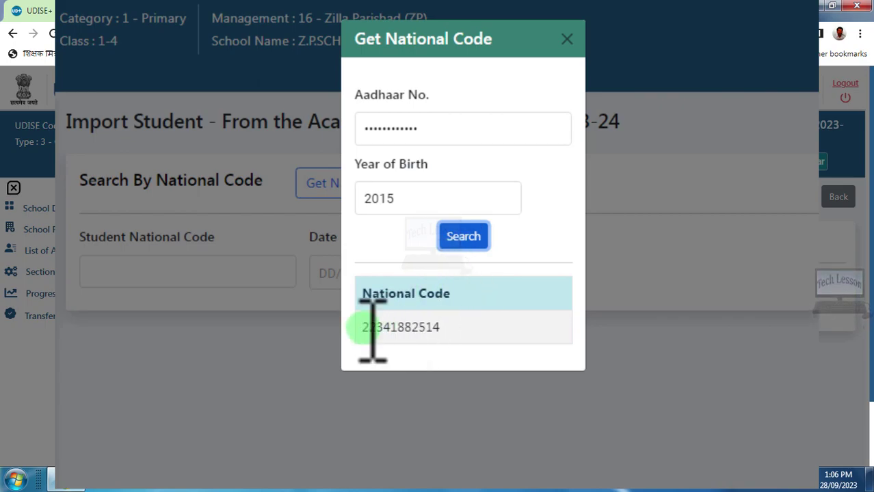
# Step: Copy the retrieved national code, close the lookup and paste the code as the Student National Code
pyautogui.moveTo(370, 330); pyautogui.dragTo(448, 332)
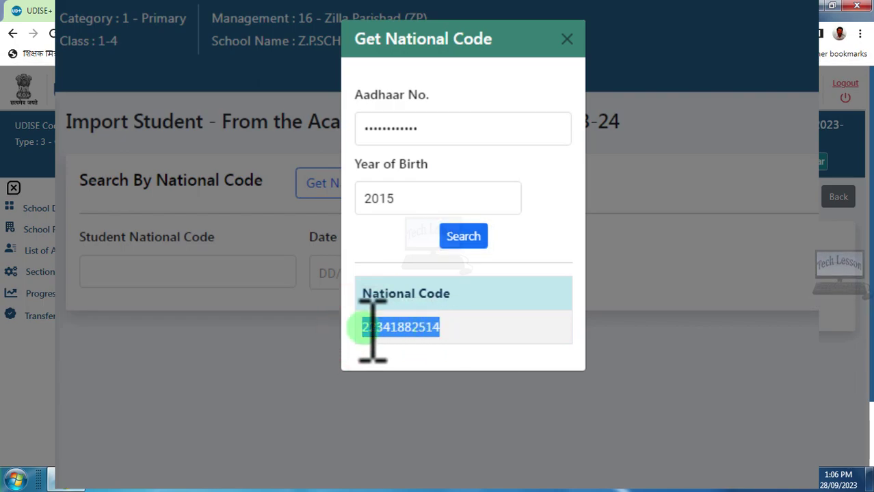
pyautogui.rightClick(426, 329)
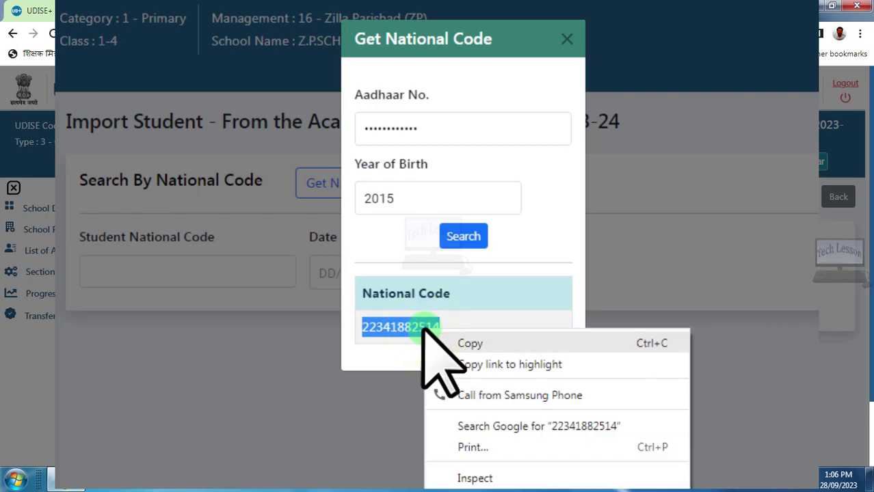
pyautogui.click(468, 345)
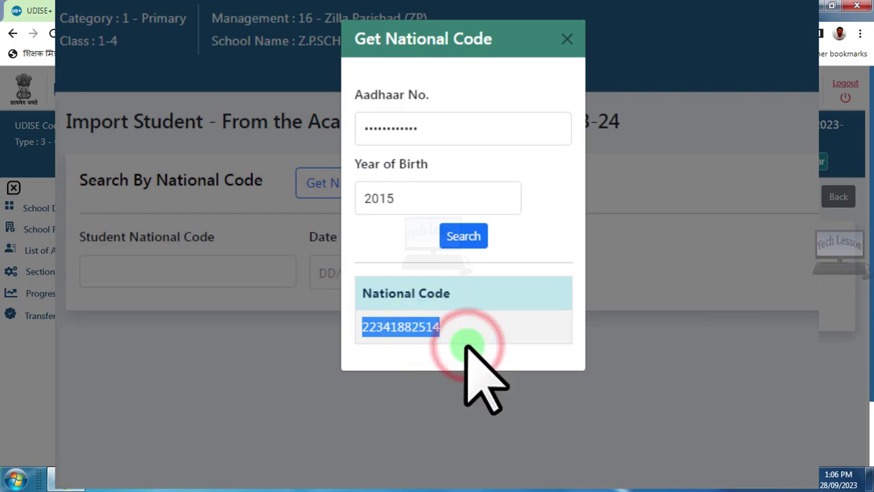
pyautogui.click(299, 349)
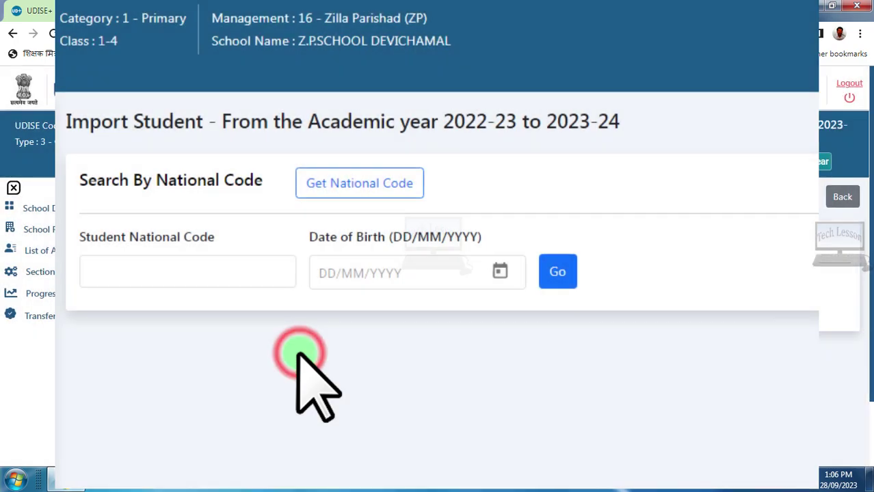
pyautogui.click(105, 270)
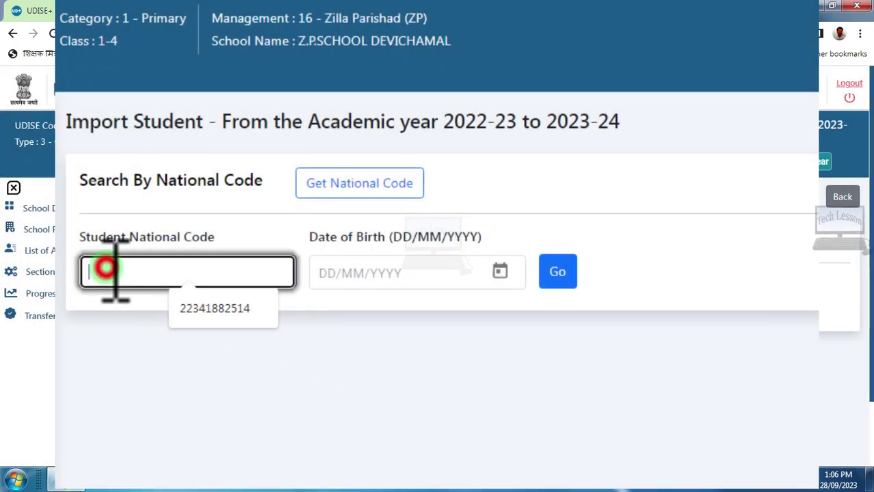
pyautogui.rightClick(110, 271)
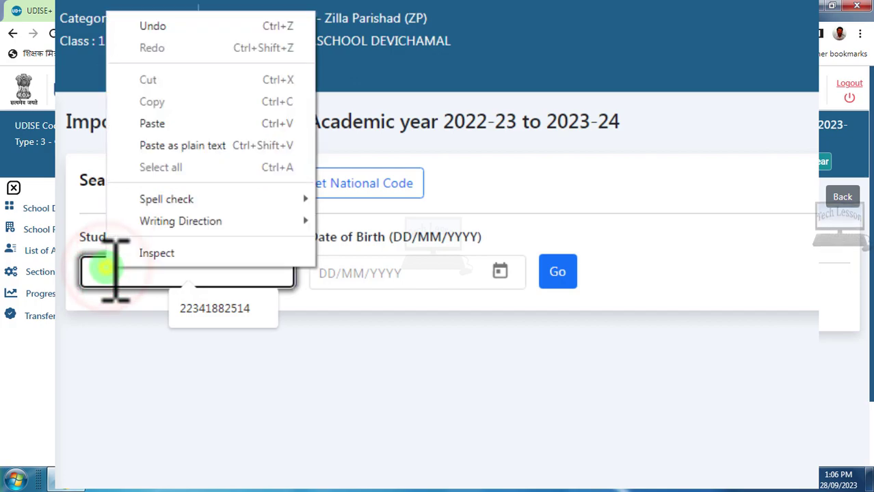
pyautogui.click(171, 124)
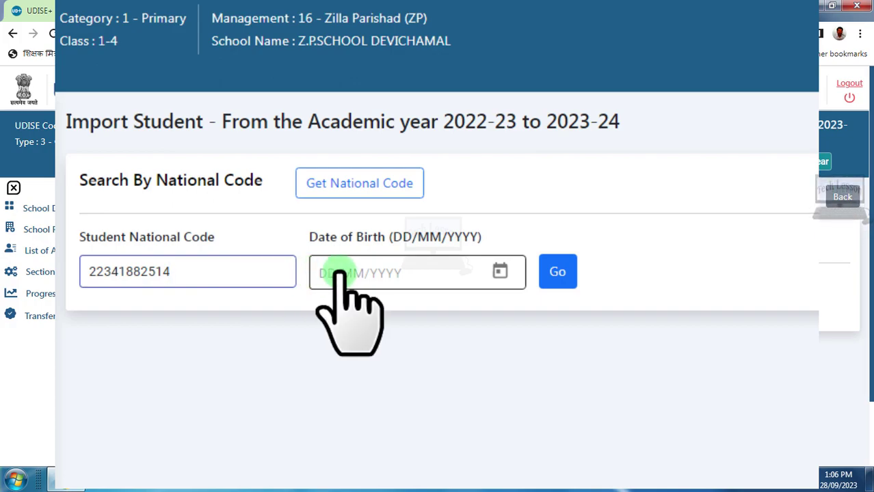
# Step: Enter the student's date of birth and retrieve the matching student record
pyautogui.click(500, 273)
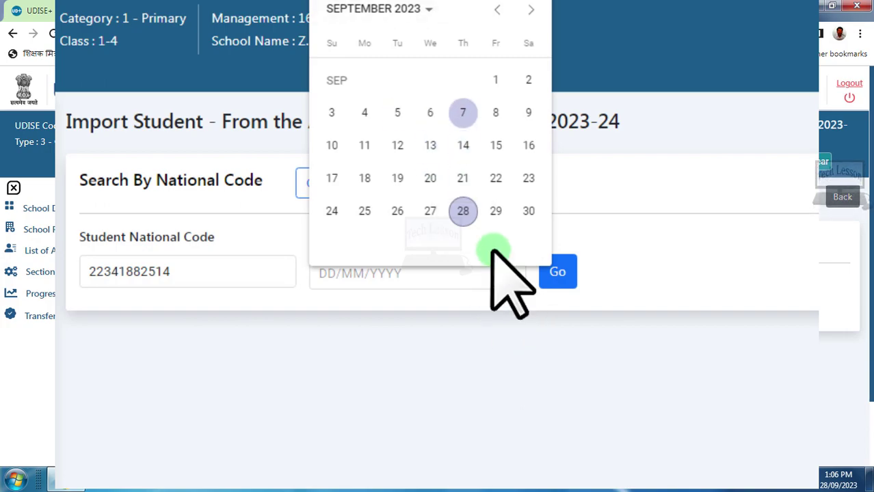
pyautogui.click(381, 9)
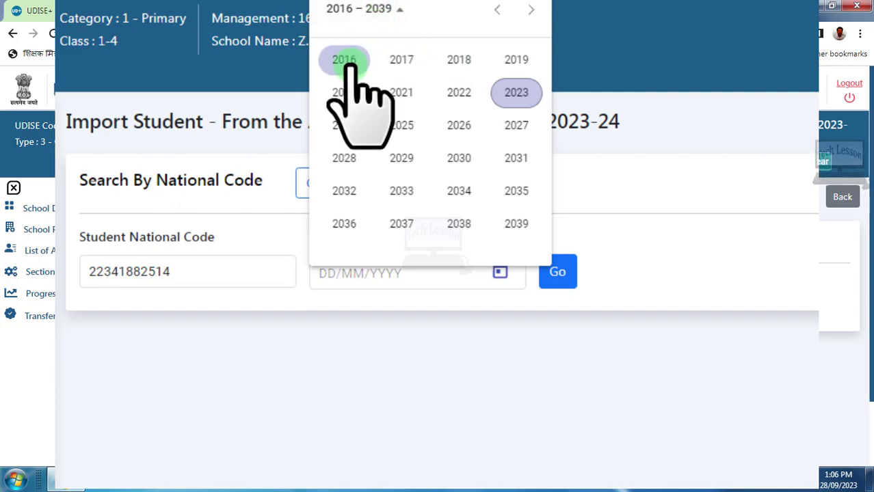
pyautogui.click(497, 10)
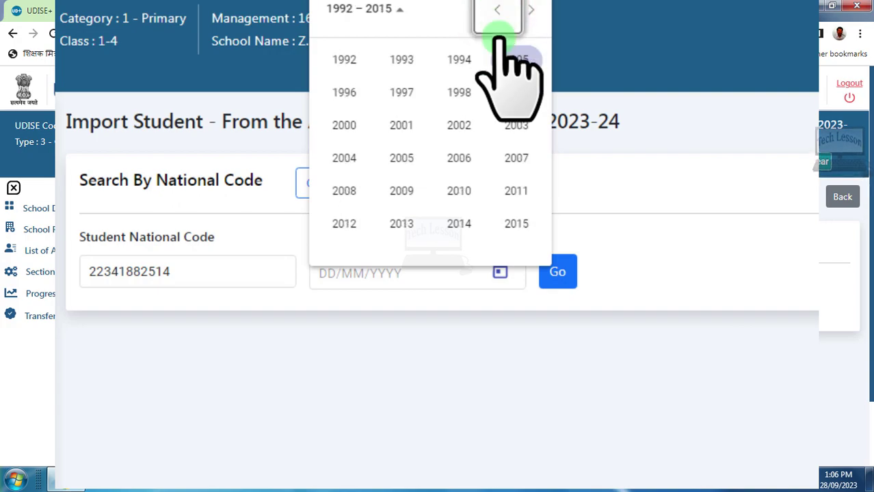
pyautogui.click(516, 224)
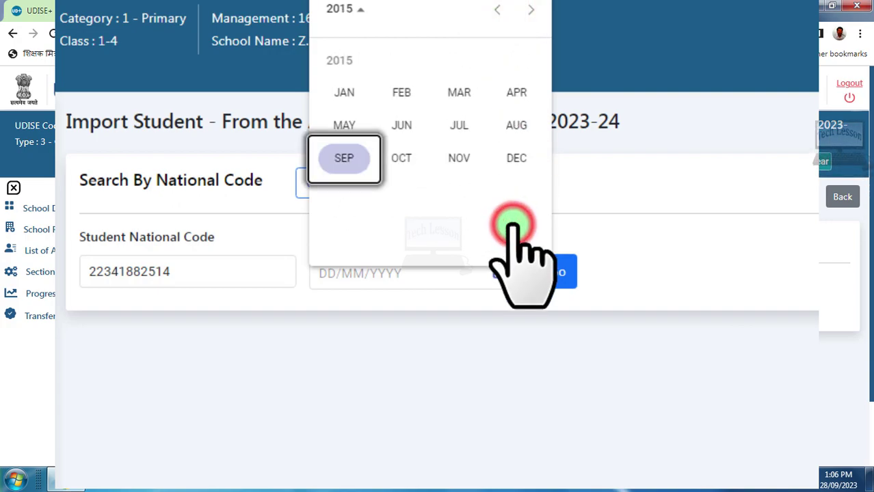
pyautogui.click(516, 125)
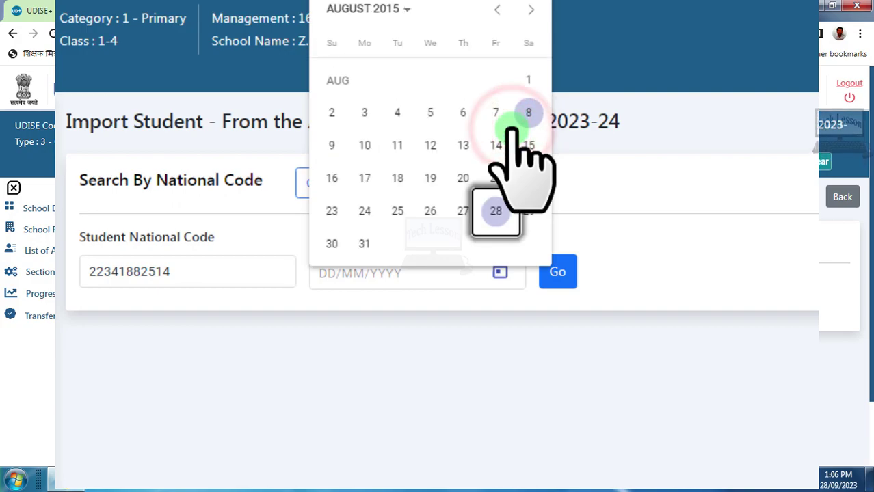
pyautogui.click(391, 112)
pyautogui.click(558, 272)
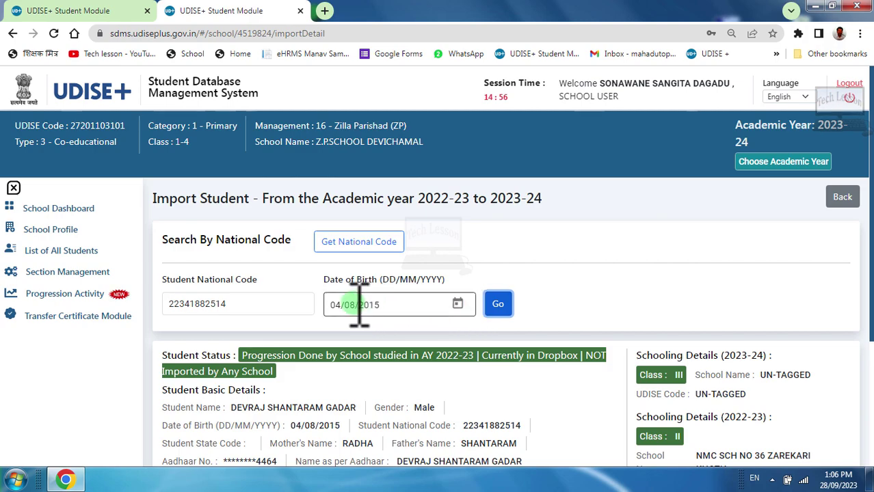
# Step: Set the student's import class to III and import section to A for 2023-24
pyautogui.scroll(-1, 322, 303)
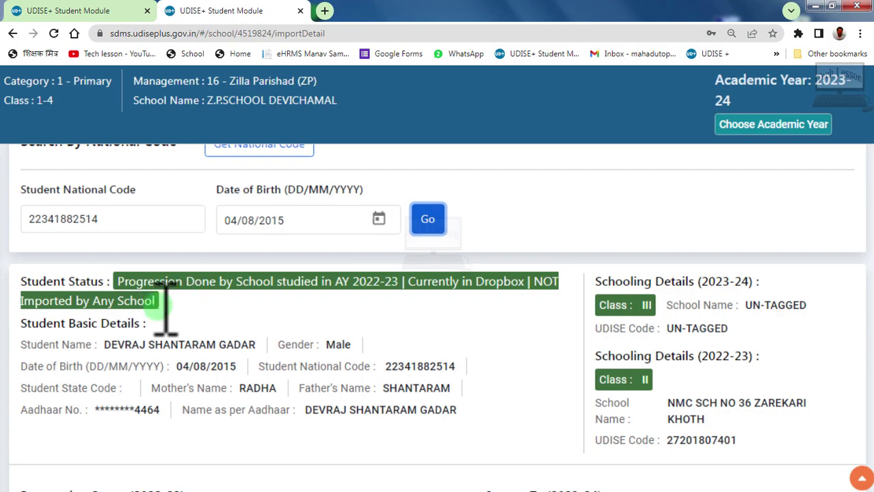
pyautogui.scroll(-1, 138, 308)
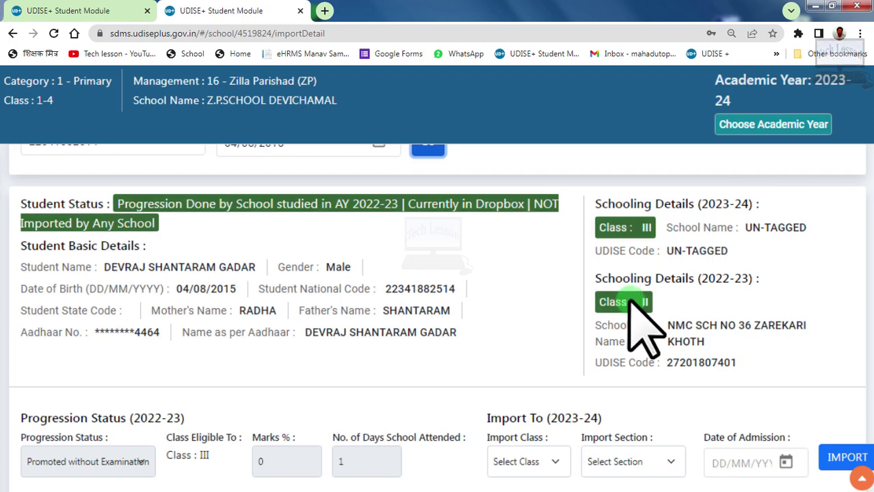
pyautogui.scroll(-1, 631, 303)
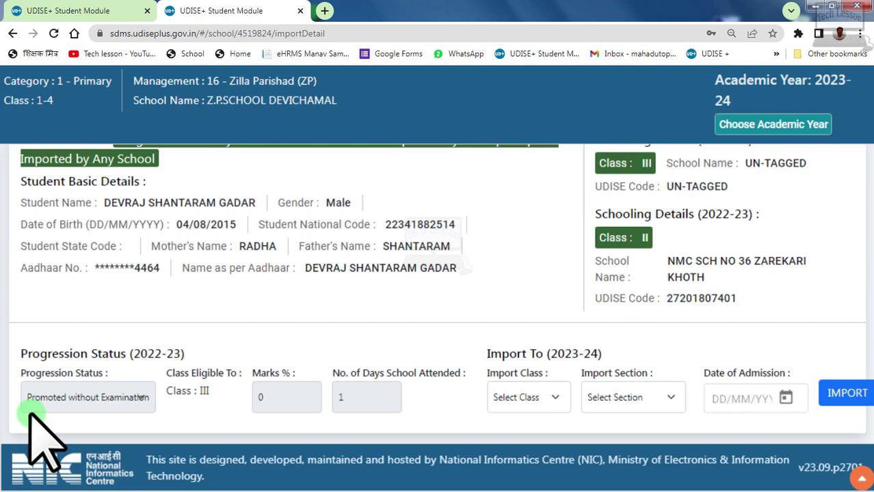
pyautogui.click(187, 412)
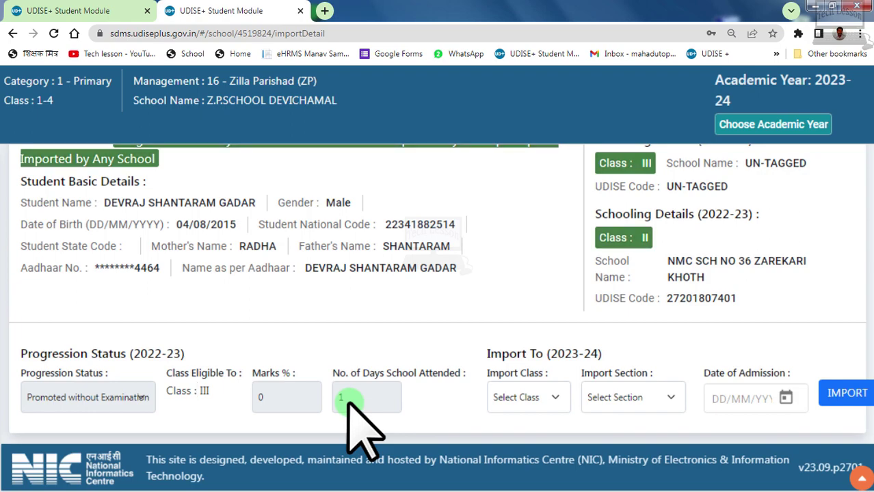
pyautogui.click(497, 397)
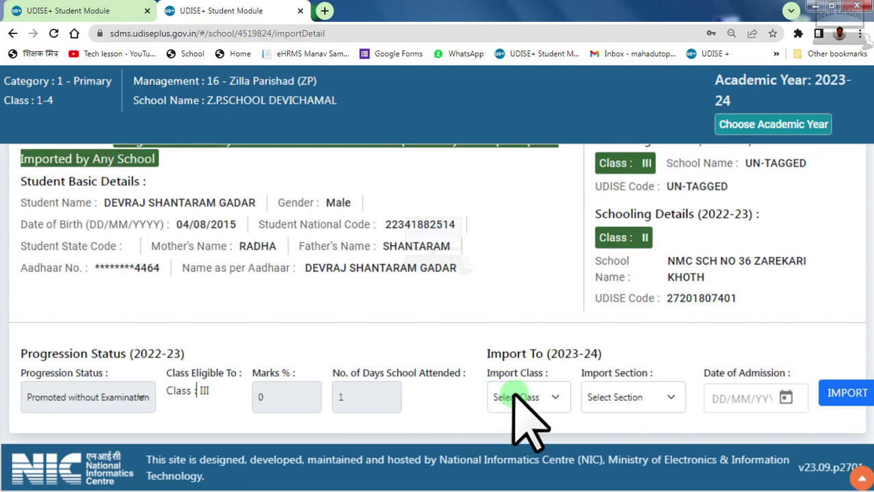
pyautogui.click(499, 398)
pyautogui.click(507, 448)
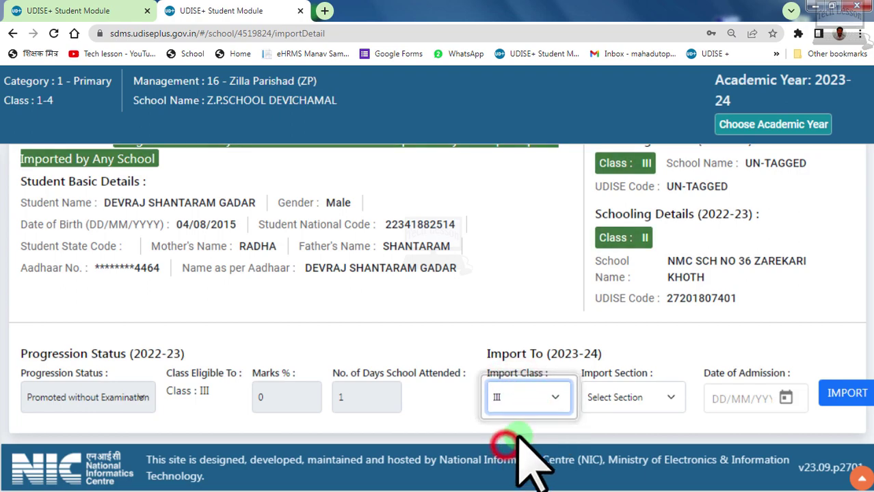
pyautogui.click(623, 407)
pyautogui.click(609, 436)
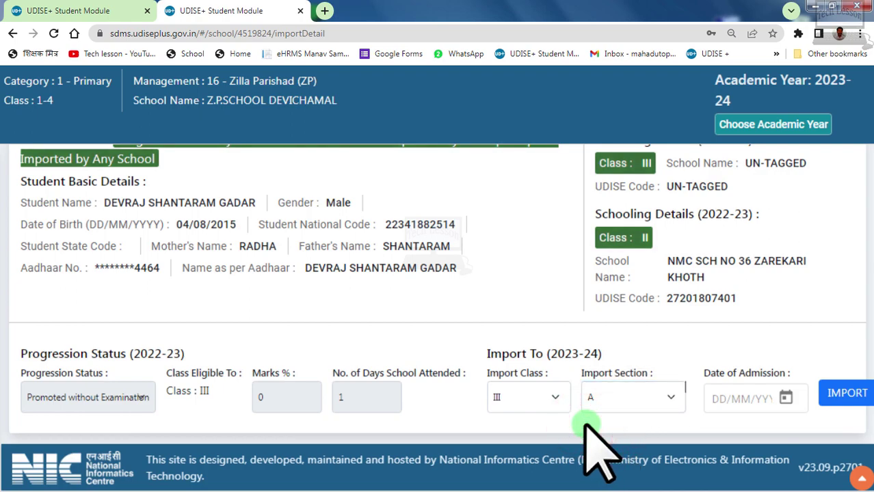
# Step: Set the date of admission to 25/09/2023 and try to import the student, confirming the request
pyautogui.click(784, 400)
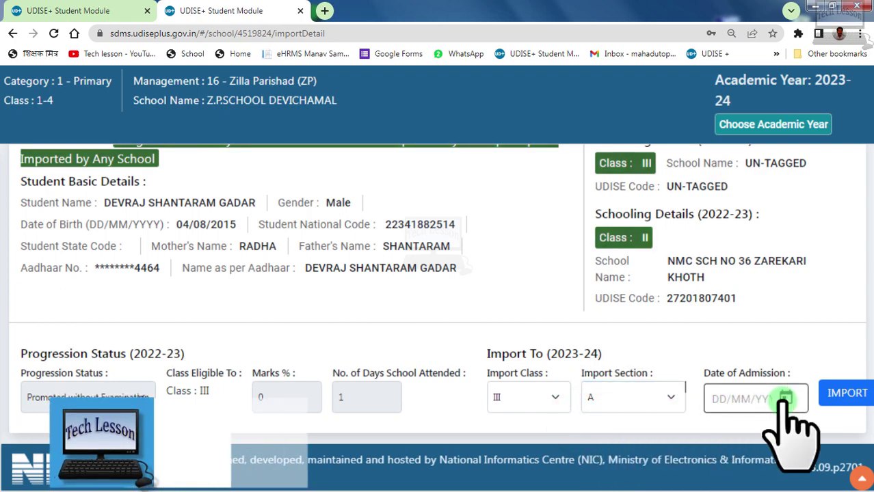
pyautogui.click(786, 401)
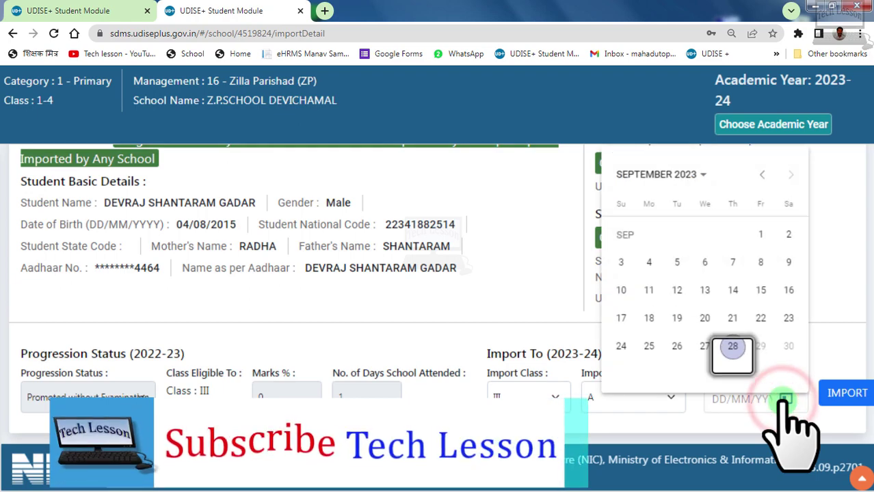
pyautogui.click(649, 344)
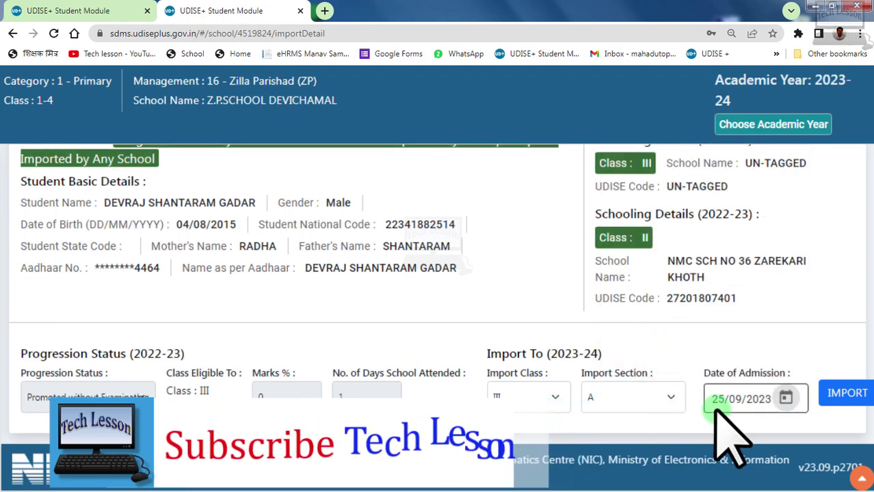
pyautogui.click(838, 395)
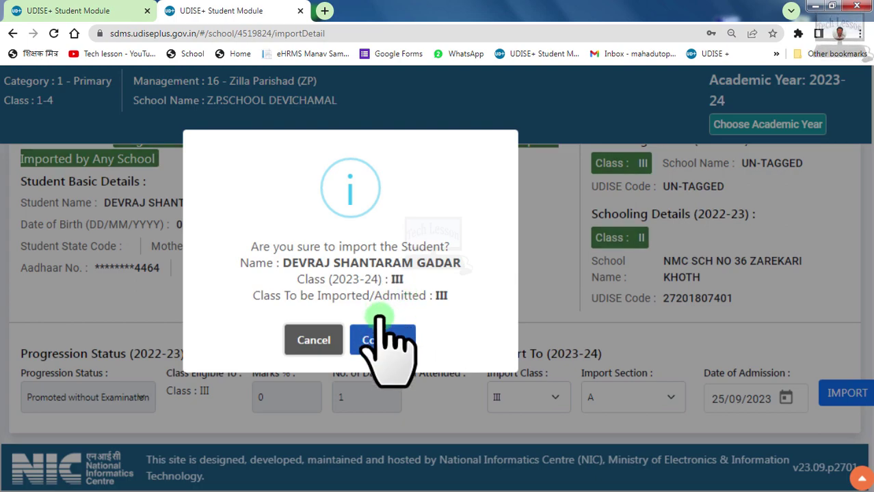
pyautogui.click(381, 341)
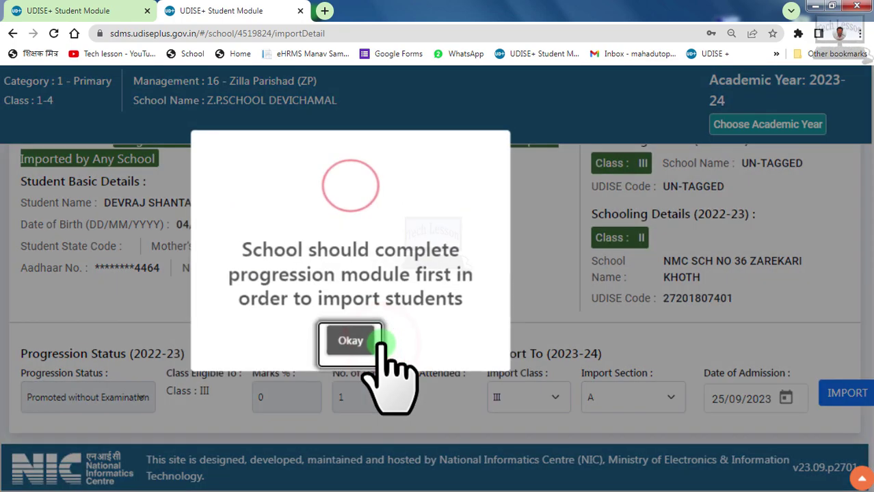
# Step: Dismiss the import message and open the Finalize Progression page for 2022-23, closing the browser's password prompt
pyautogui.click(396, 336)
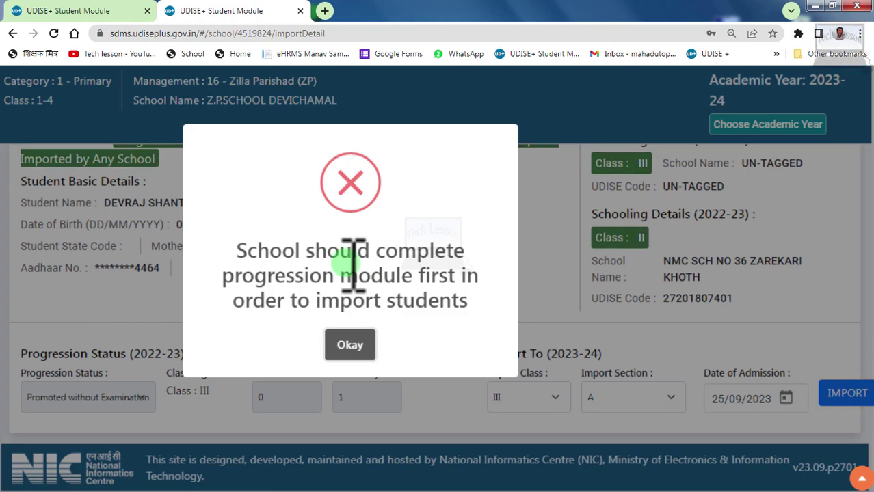
pyautogui.click(361, 344)
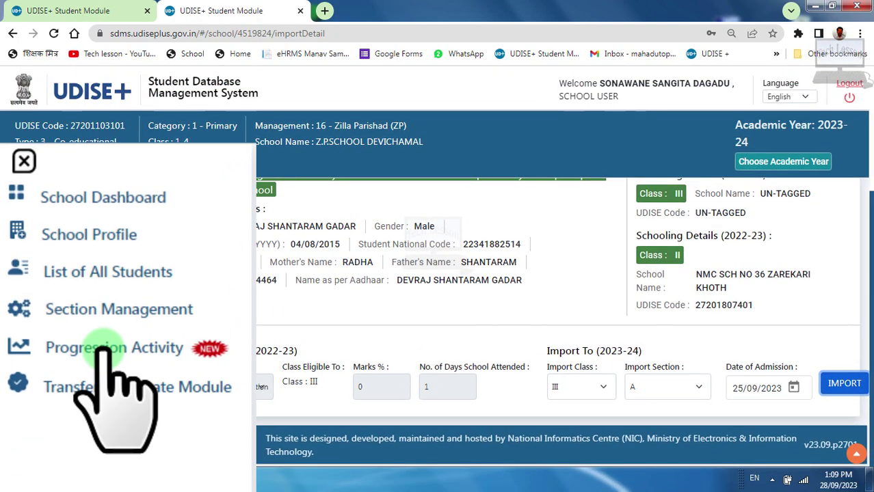
pyautogui.click(57, 294)
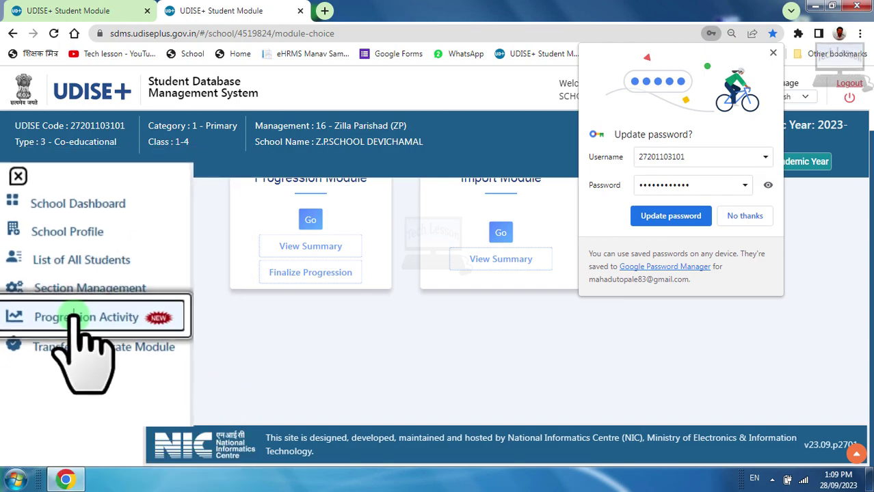
pyautogui.click(287, 272)
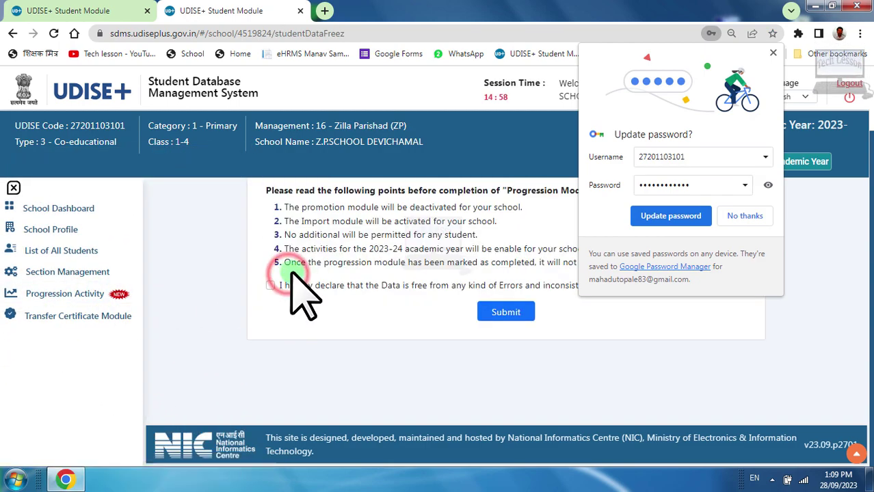
pyautogui.click(773, 54)
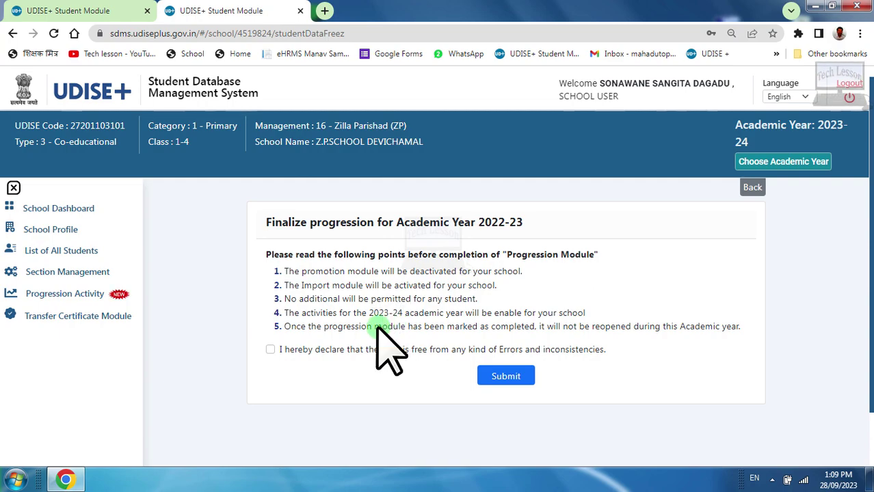
# Step: List the students eligible for promotion in class I, section A, in the Progression Module
pyautogui.click(44, 295)
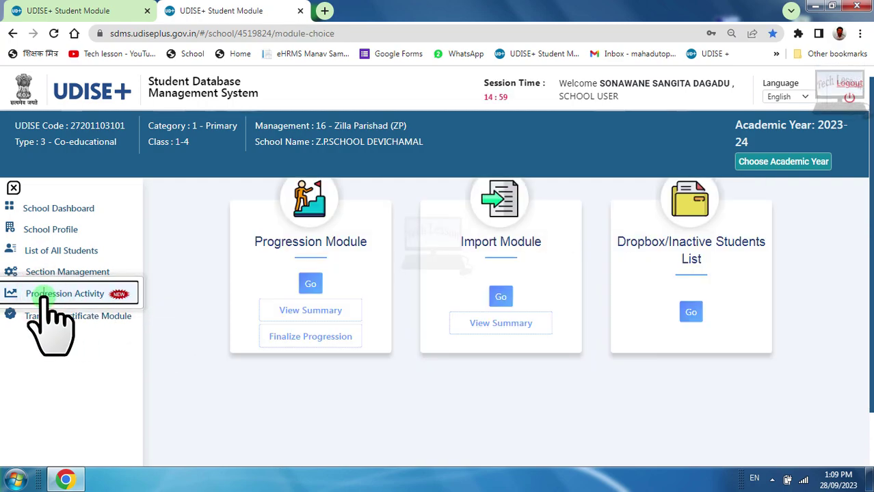
pyautogui.click(312, 283)
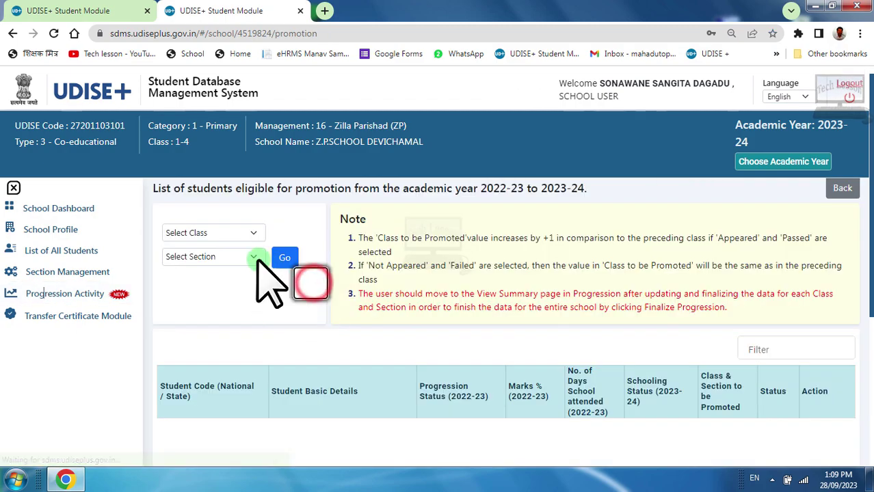
pyautogui.click(195, 232)
pyautogui.click(187, 260)
pyautogui.click(191, 257)
pyautogui.click(181, 284)
pyautogui.scroll(-2, 443, 357)
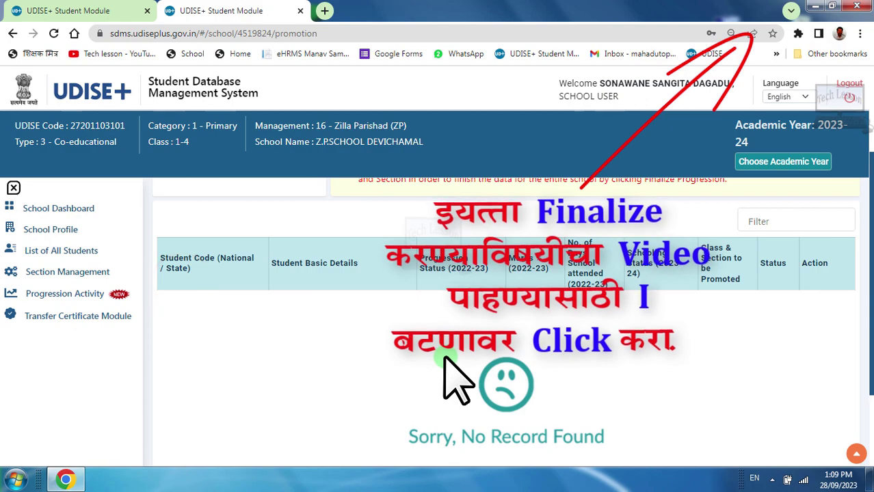
pyautogui.scroll(3, 443, 369)
pyautogui.click(287, 272)
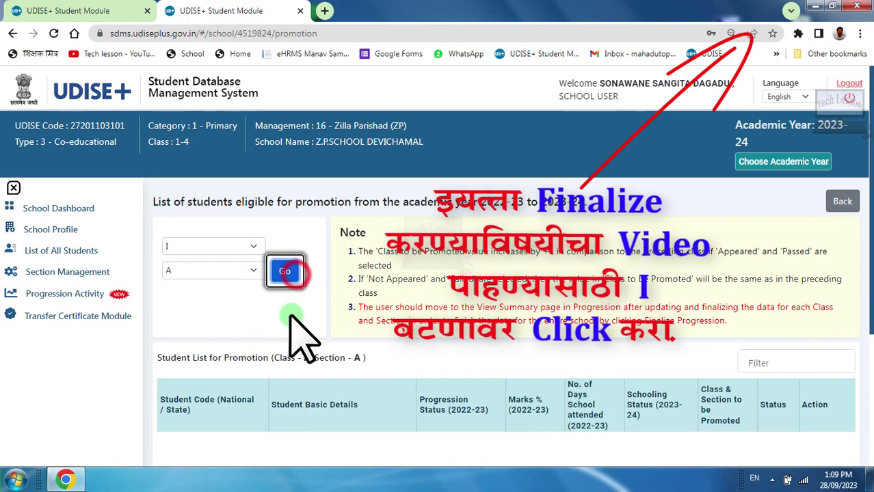
# Step: Review the progression details and status of the students listed for class I, section A
pyautogui.scroll(-3, 301, 318)
pyautogui.scroll(-8, 372, 362)
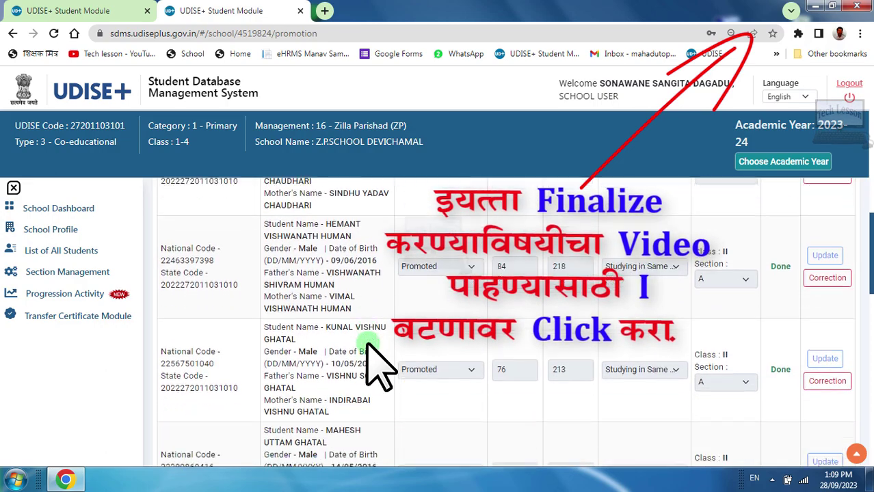
pyautogui.scroll(-3, 380, 363)
pyautogui.scroll(-3, 380, 363)
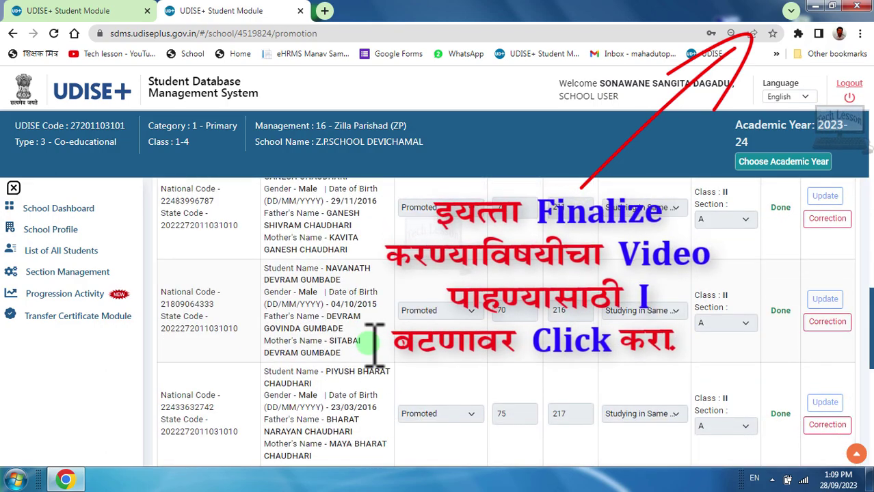
pyautogui.scroll(15, 375, 349)
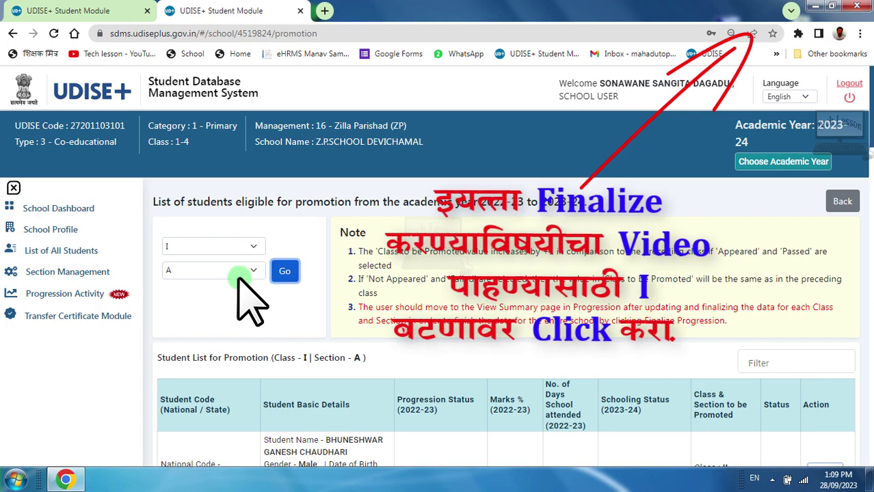
pyautogui.click(181, 246)
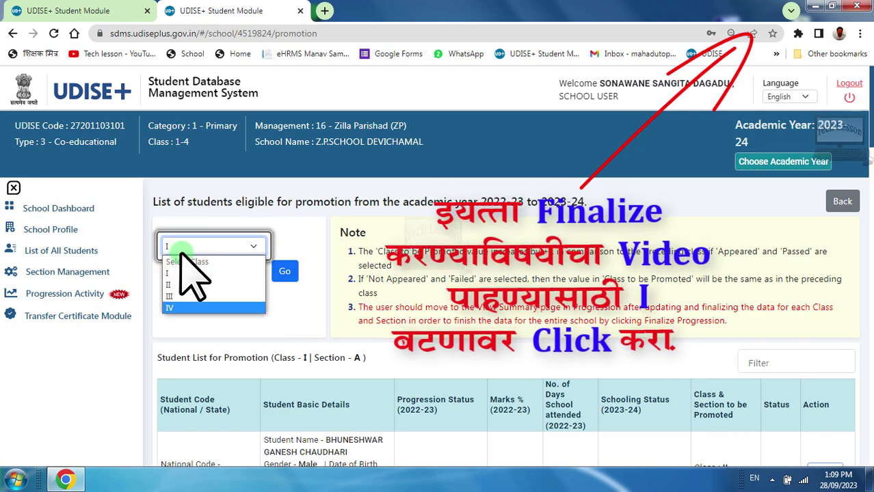
pyautogui.click(213, 320)
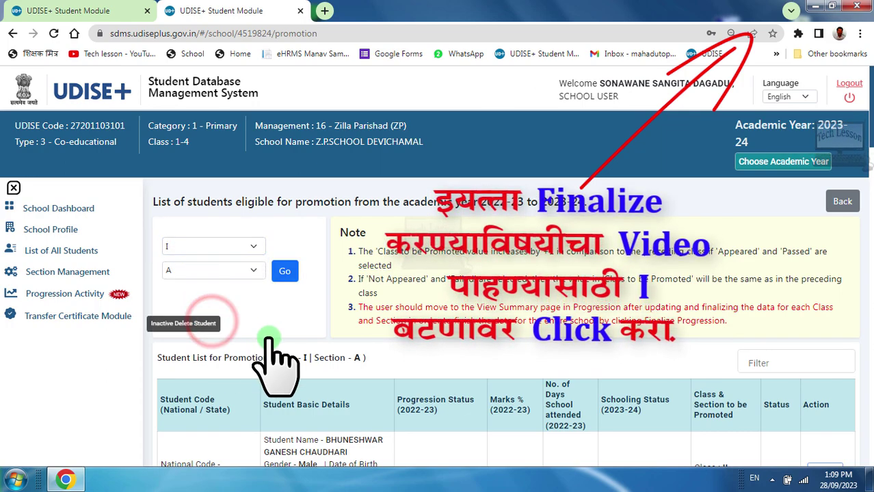
pyautogui.scroll(-1, 269, 342)
pyautogui.scroll(1, 269, 342)
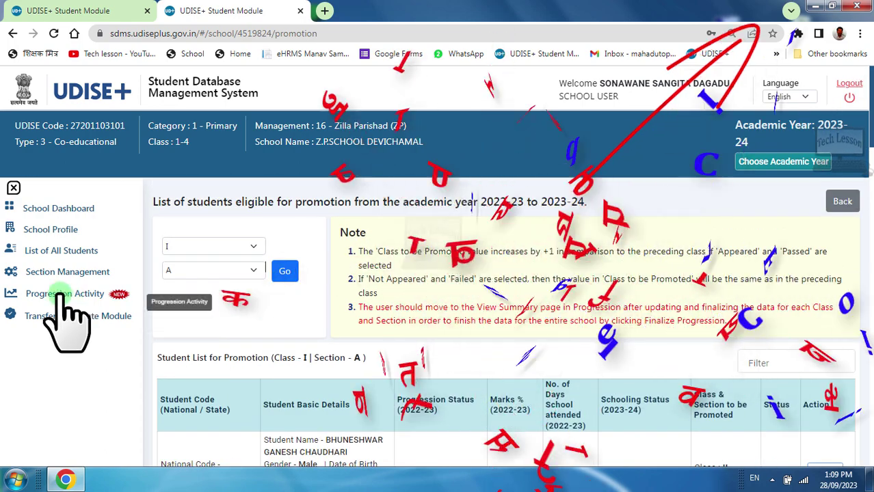
# Step: Finalize the school's progression for academic year 2022-23, accepting the declaration that the data is free from errors
pyautogui.click(59, 295)
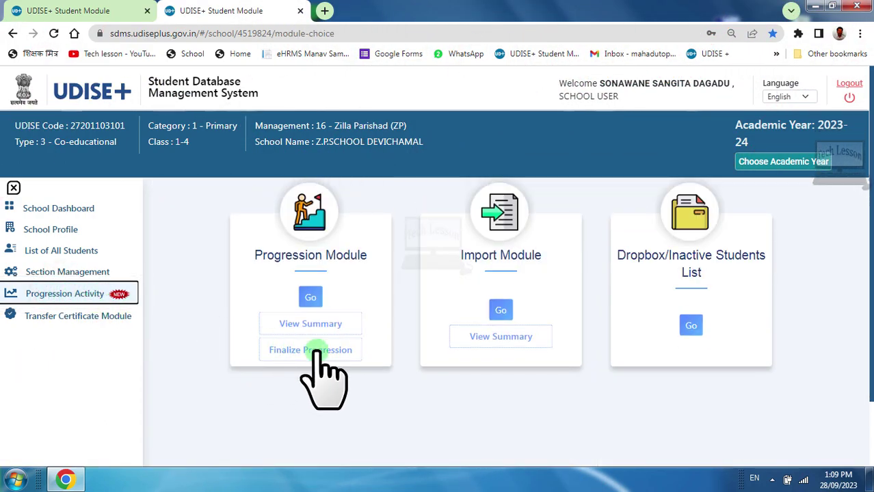
pyautogui.click(316, 352)
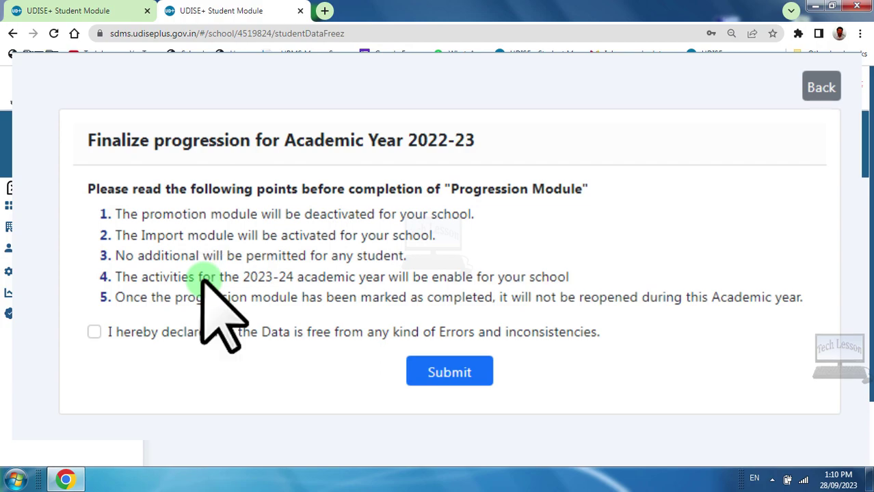
pyautogui.click(121, 328)
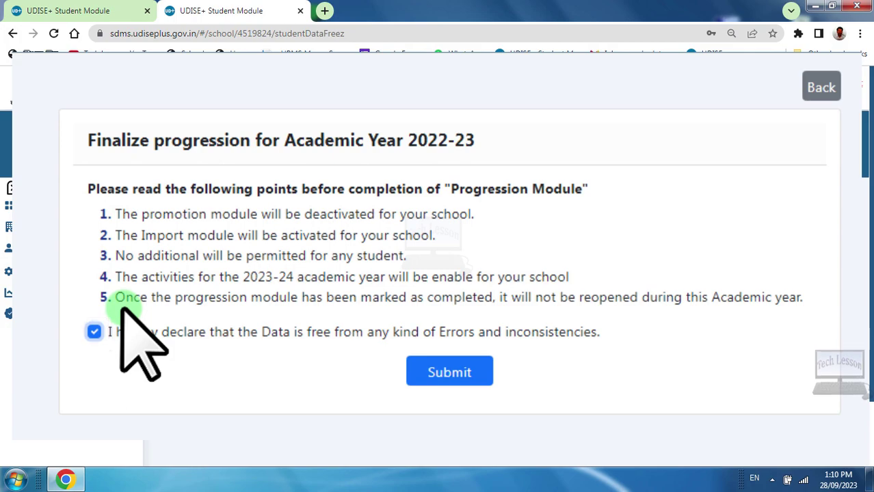
pyautogui.click(452, 373)
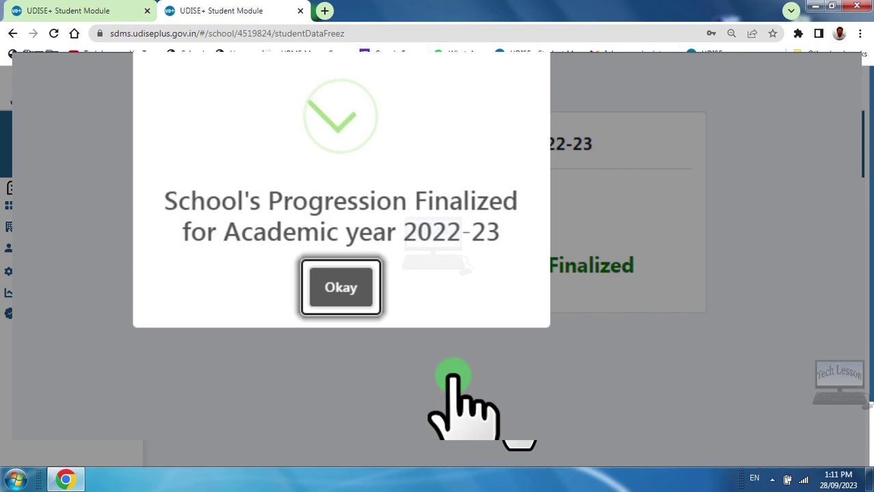
pyautogui.click(346, 301)
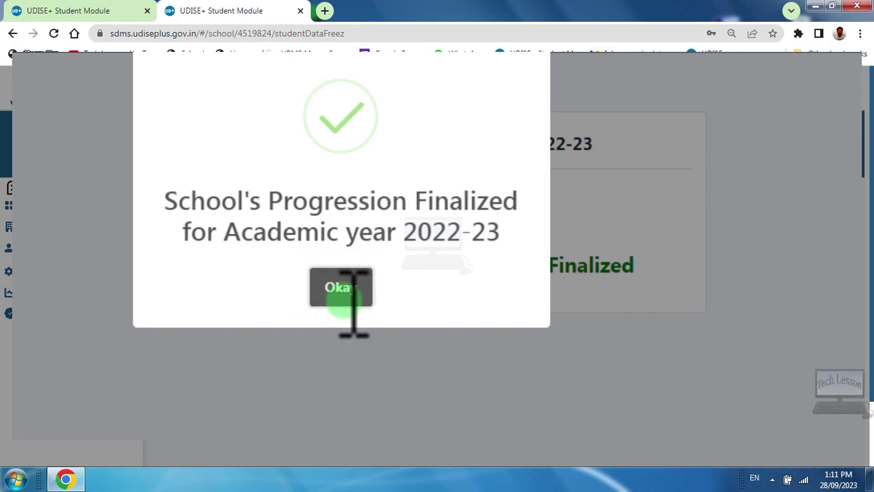
pyautogui.click(340, 288)
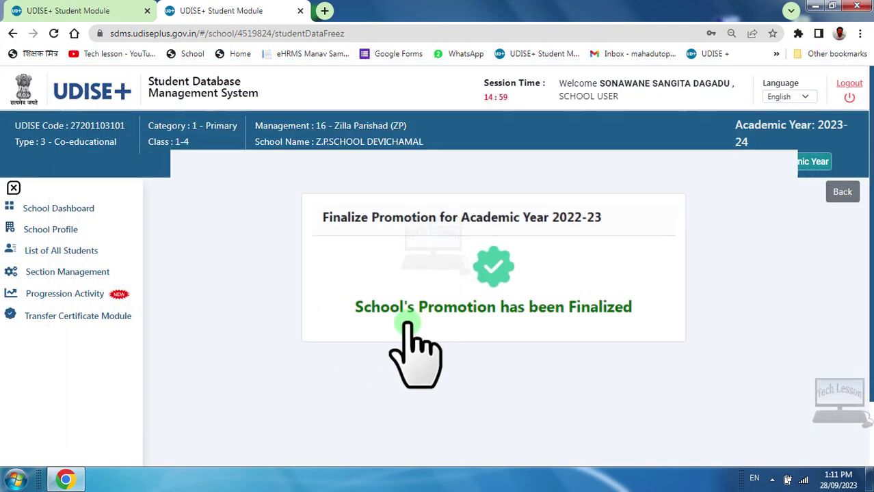
# Step: Retrieve the student's record in the Import Module using the saved national code and date of birth
pyautogui.click(41, 294)
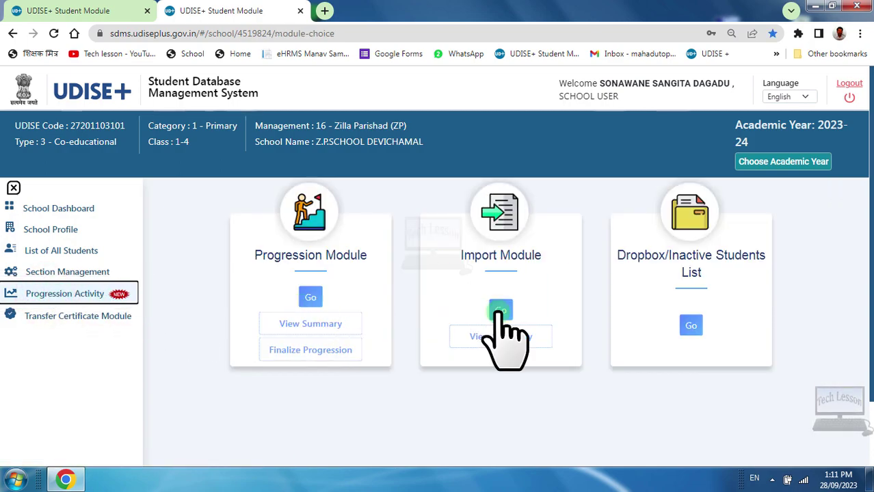
pyautogui.click(498, 311)
pyautogui.click(253, 309)
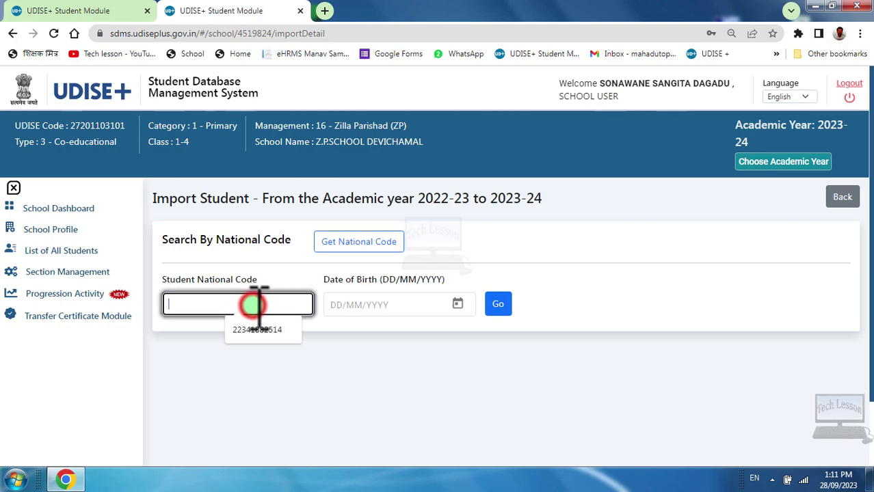
pyautogui.click(255, 329)
pyautogui.click(352, 304)
pyautogui.click(397, 329)
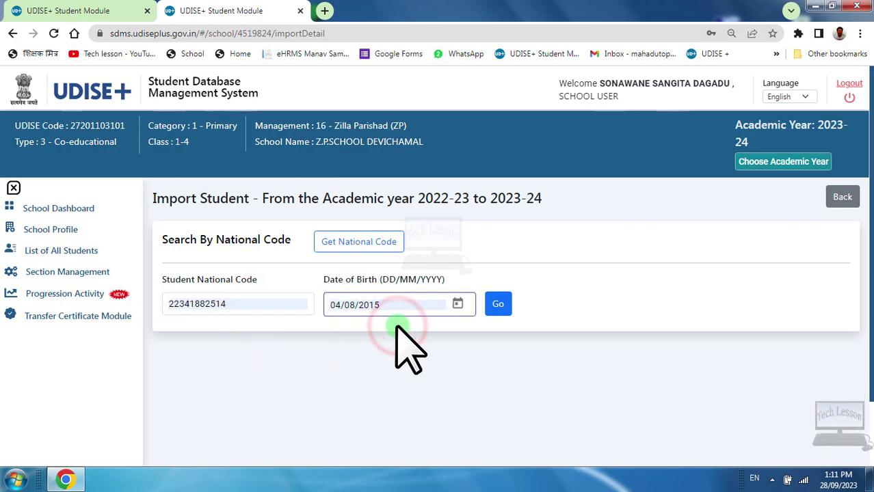
pyautogui.click(498, 304)
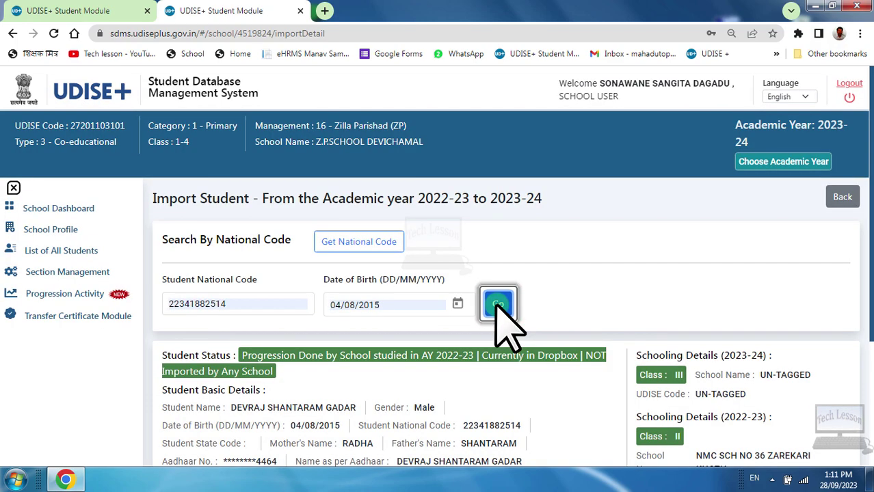
pyautogui.scroll(-3, 441, 318)
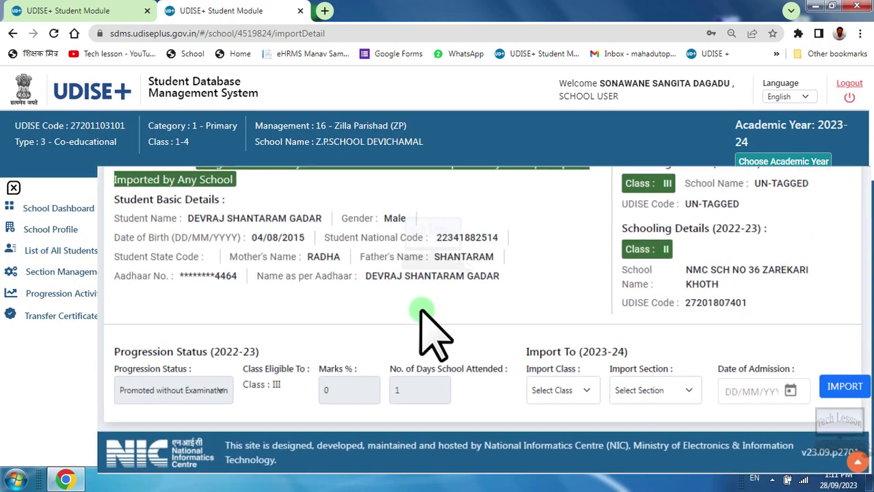
# Step: Set the student's import class to III, import section to A and date of admission to 25/09/2023
pyautogui.click(512, 395)
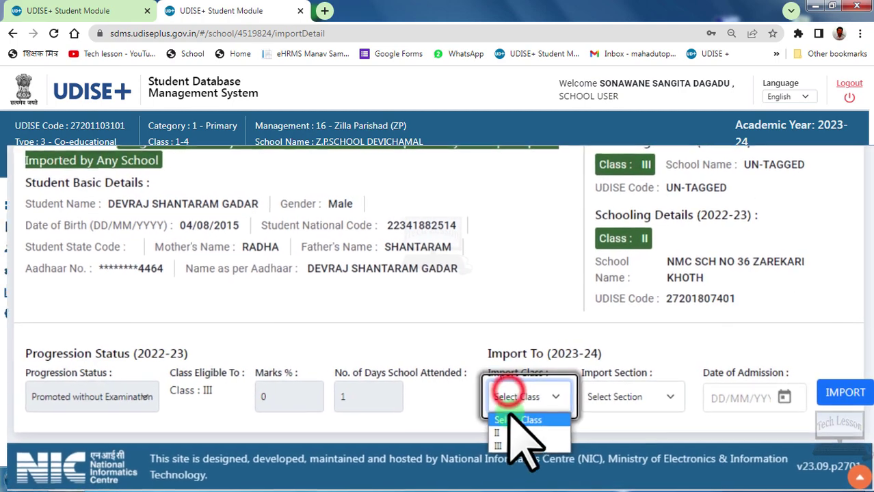
pyautogui.click(507, 447)
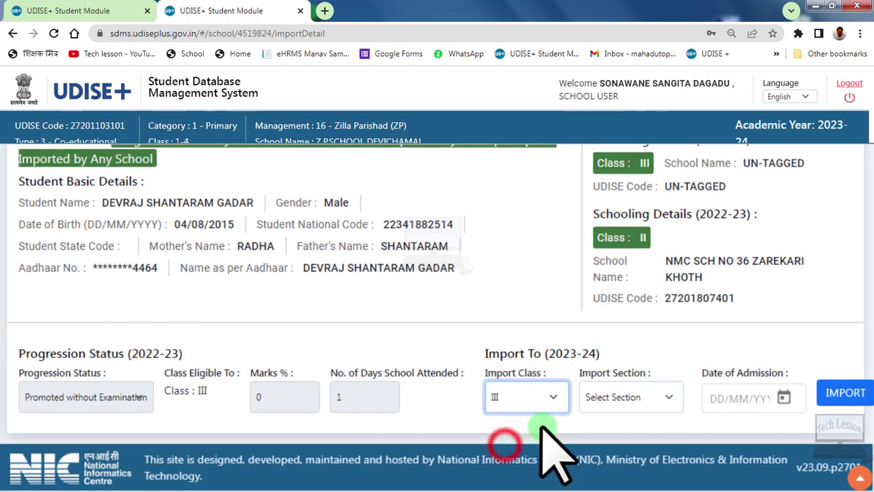
pyautogui.click(607, 399)
pyautogui.click(602, 432)
pyautogui.click(739, 397)
pyautogui.click(785, 397)
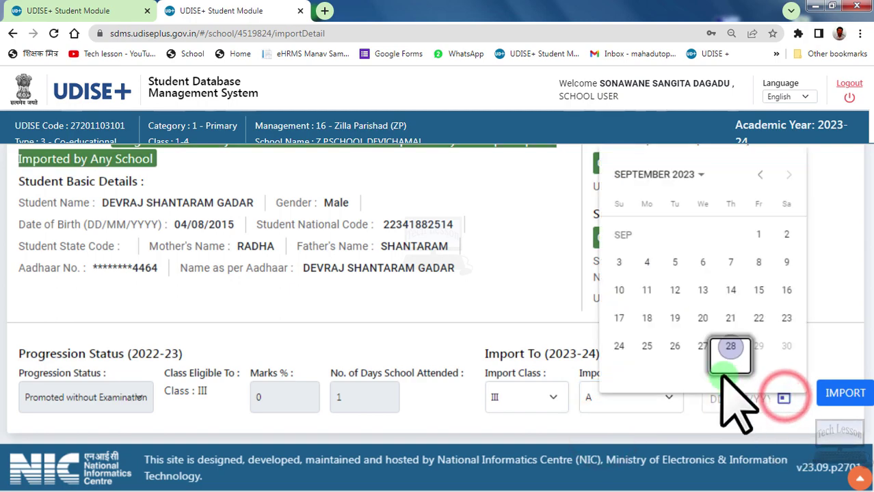
pyautogui.click(647, 348)
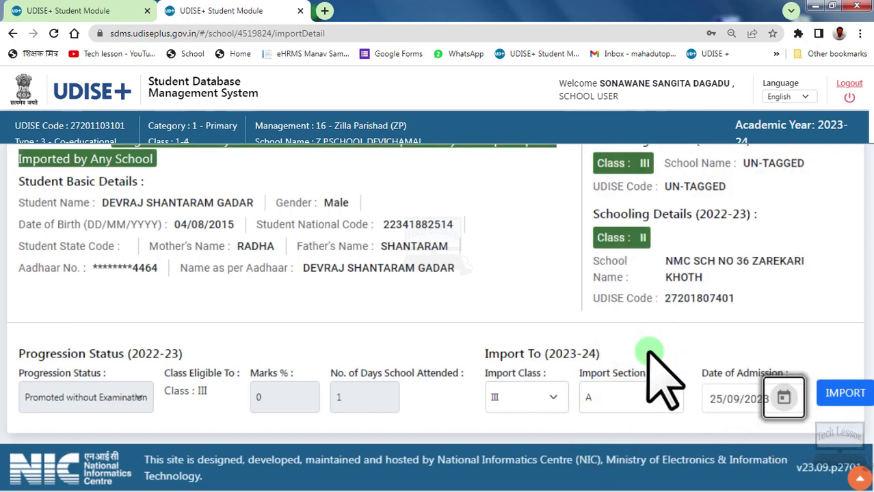
# Step: Import the student into class III for 2023-24, confirming the request and closing the resulting message
pyautogui.click(842, 397)
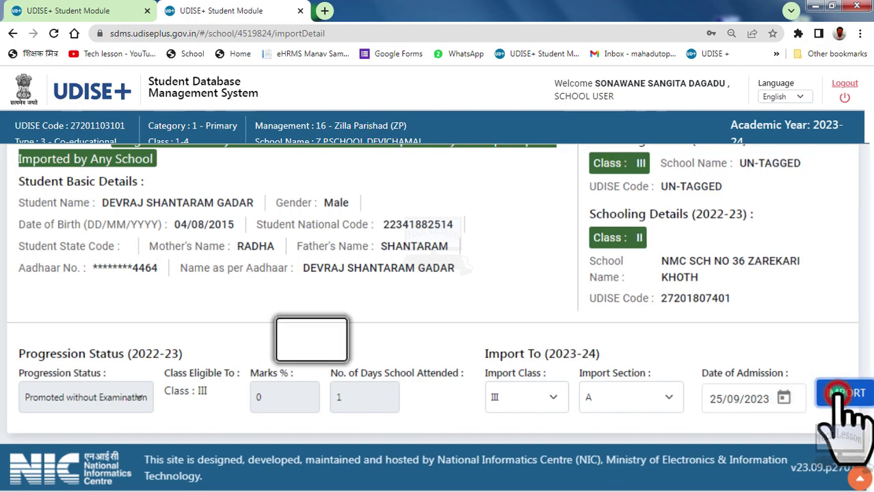
pyautogui.click(401, 353)
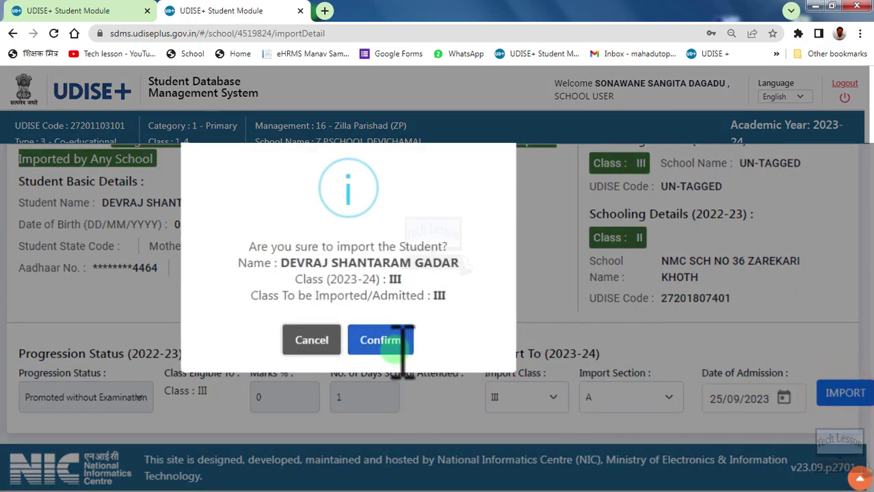
pyautogui.click(387, 340)
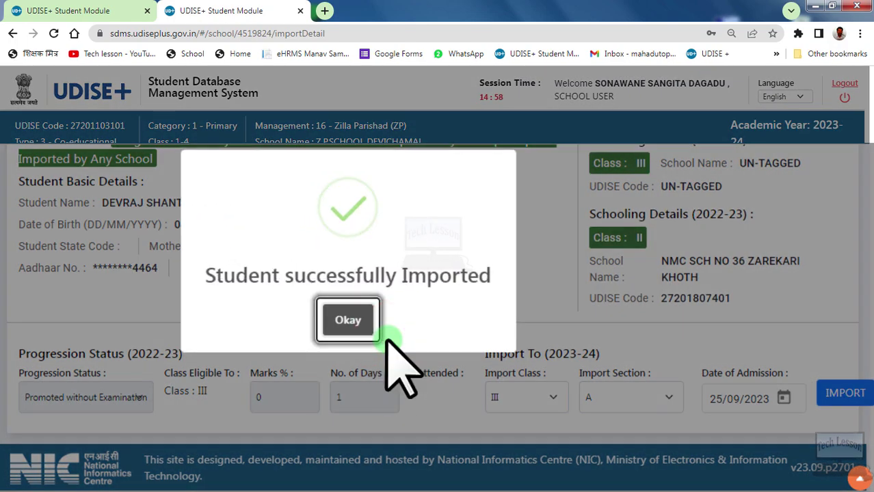
pyautogui.click(448, 304)
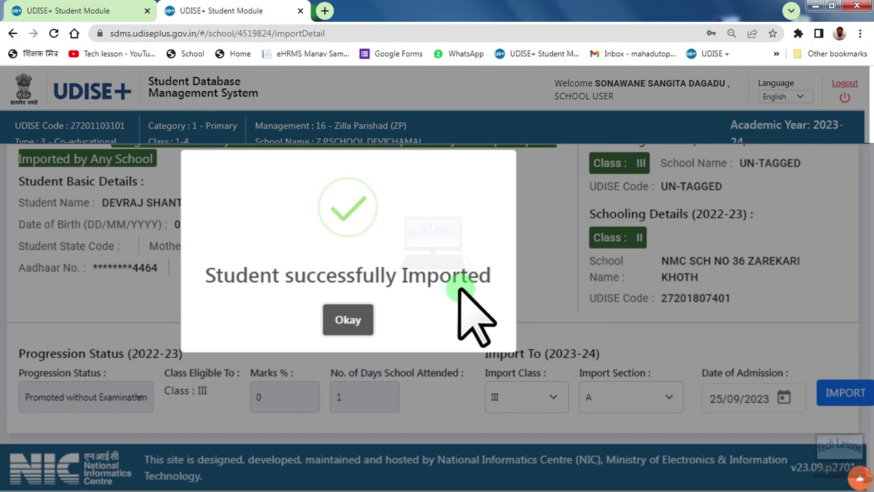
pyautogui.click(348, 318)
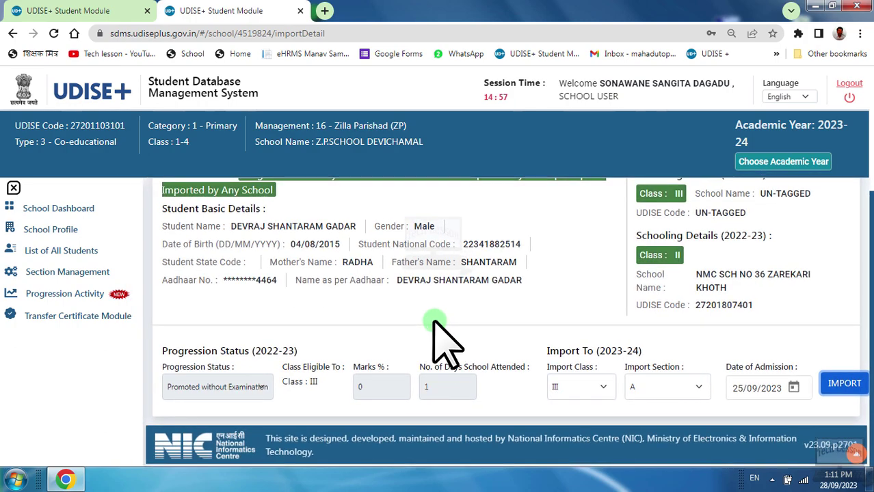
# Step: Return to the Finalize Progression page and submit the error-free data declaration for 2022-23 again
pyautogui.click(45, 294)
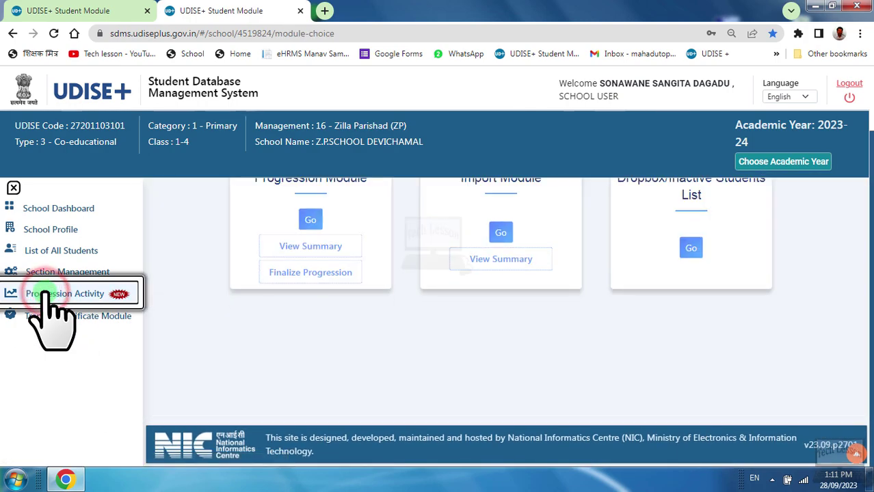
pyautogui.click(273, 272)
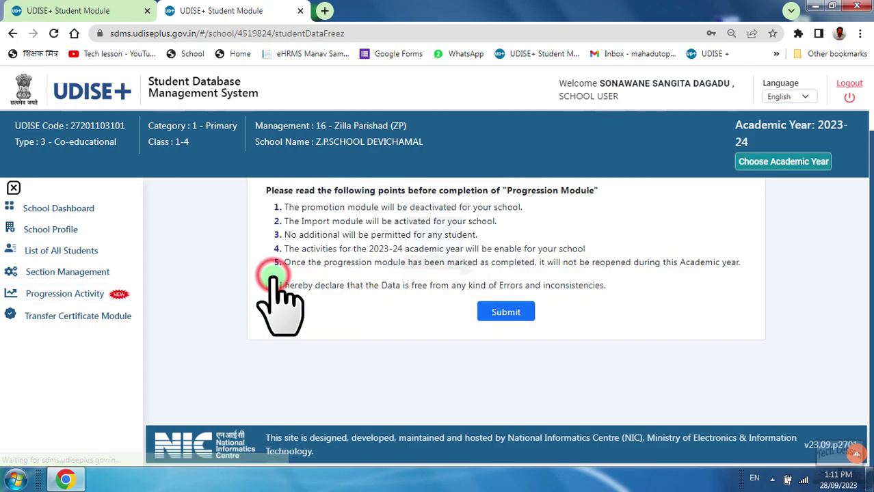
pyautogui.click(270, 285)
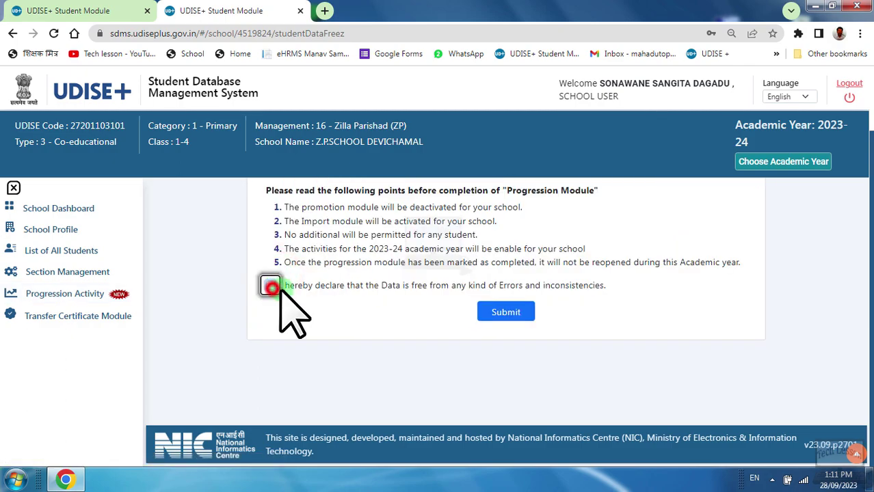
pyautogui.click(496, 313)
pyautogui.click(434, 333)
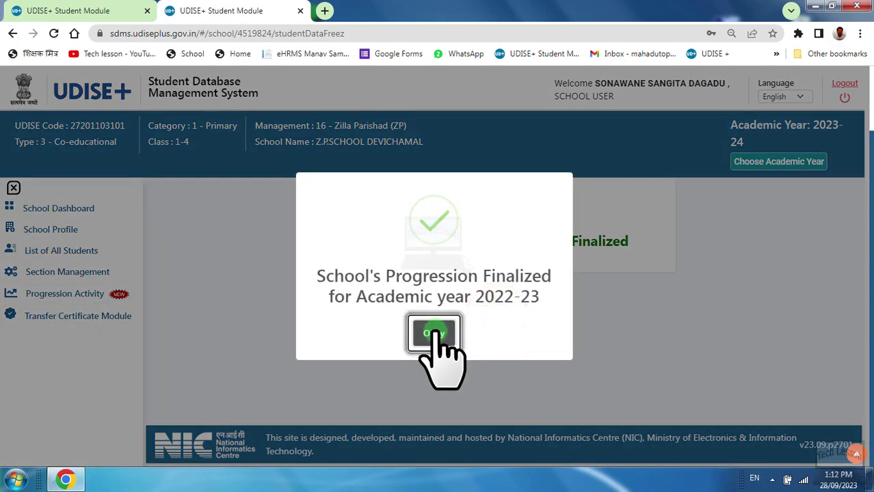